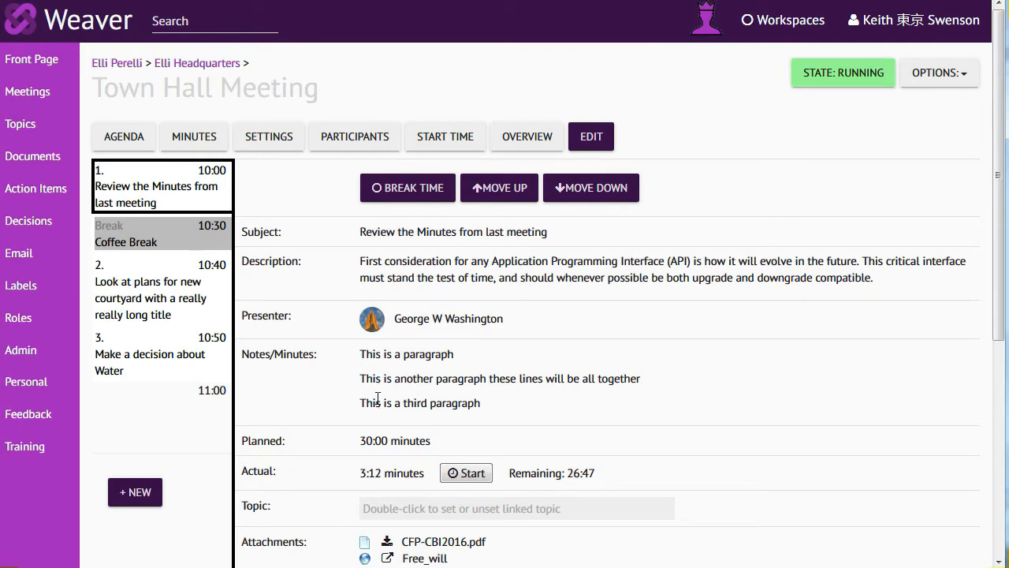
Step: Inspect the notes editor and the description editor of the first agenda item, leaving both without changes
double_click(418, 379)
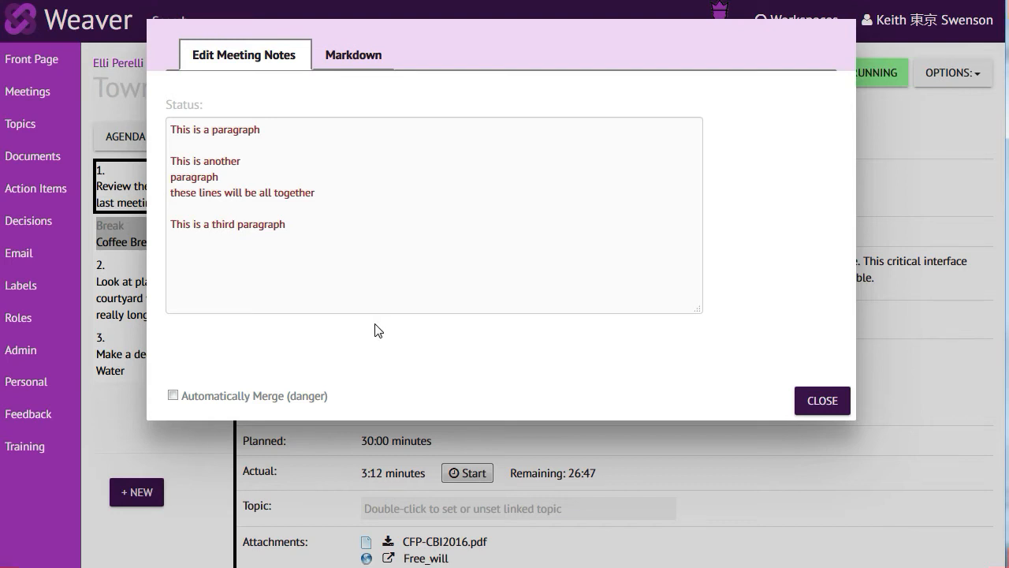
left_click(808, 399)
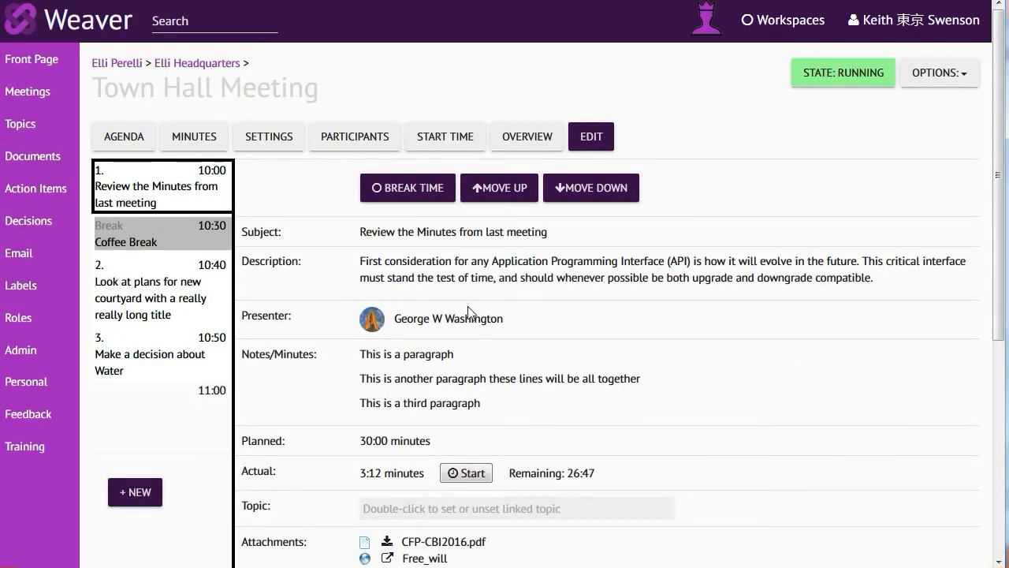
double_click(432, 268)
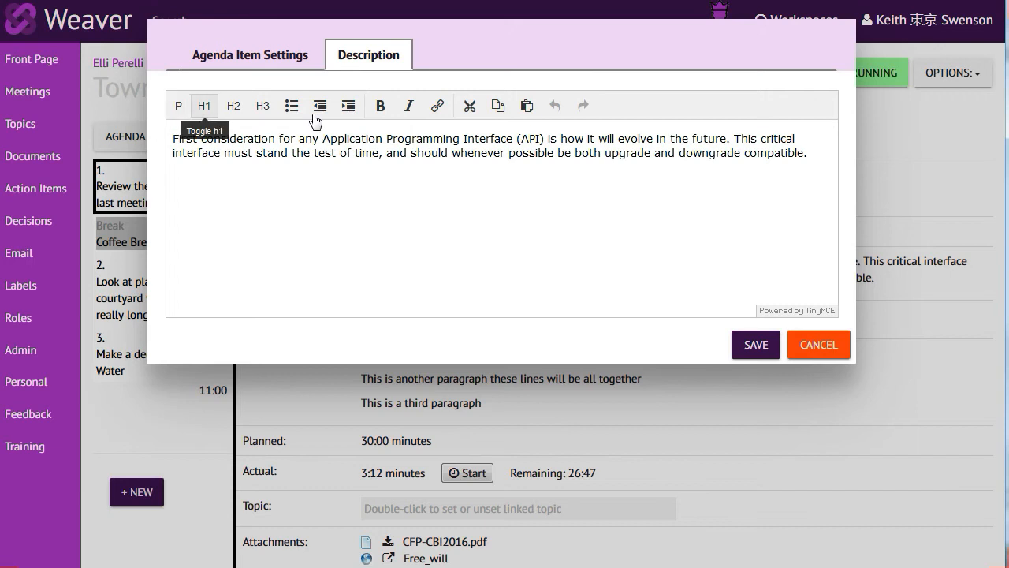
left_click(791, 356)
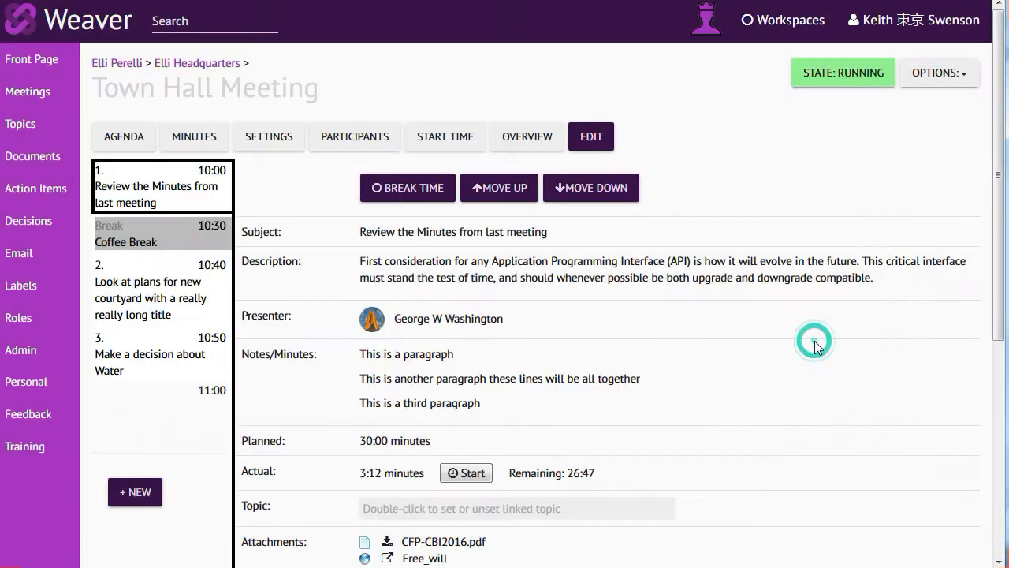
Step: Check the Markdown reference and add first-level bullets "This is the first bullet" and "and this is the second" below the notes' second paragraph
double_click(462, 381)
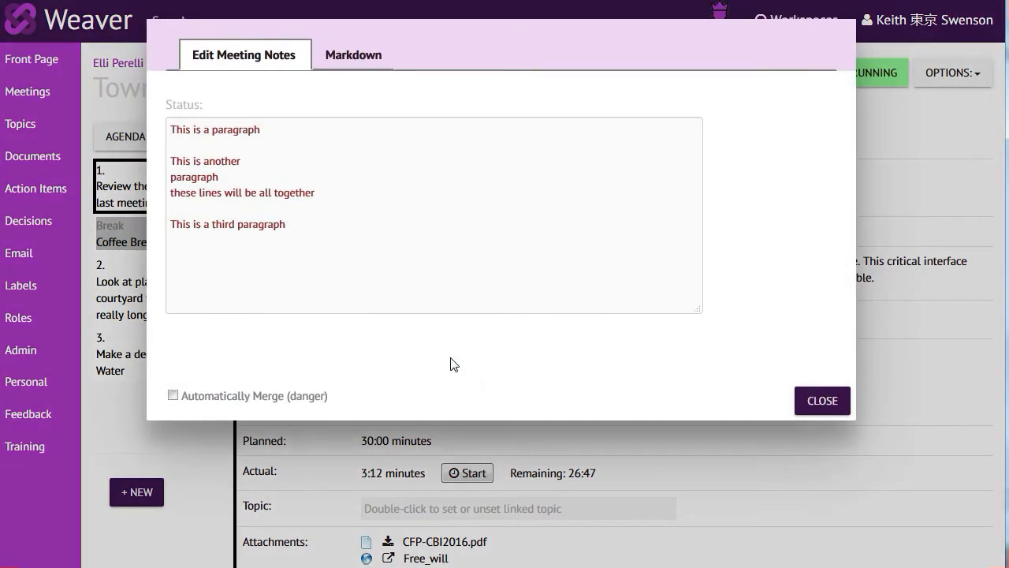
left_click(333, 59)
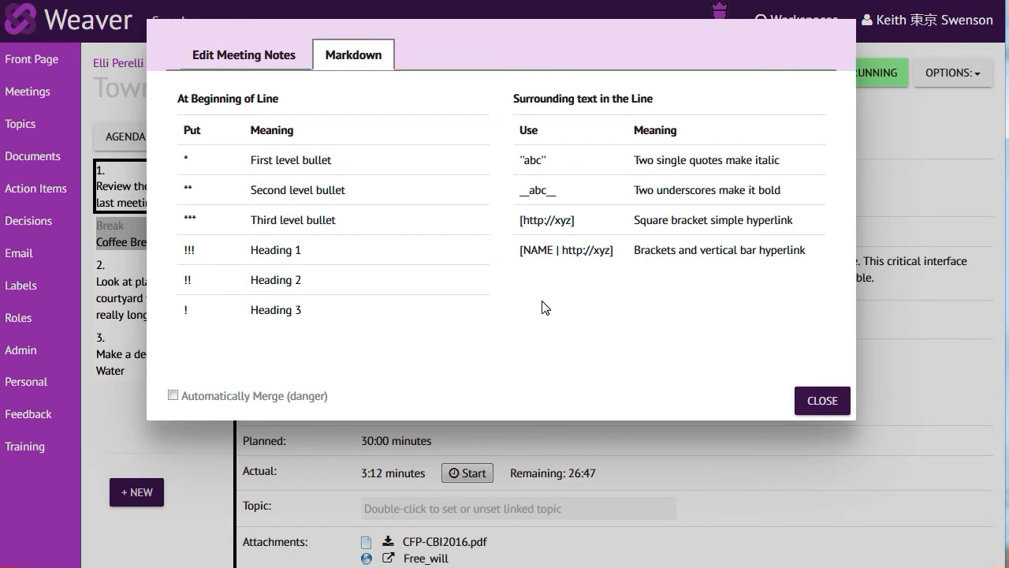
left_click(254, 55)
left_click(339, 195)
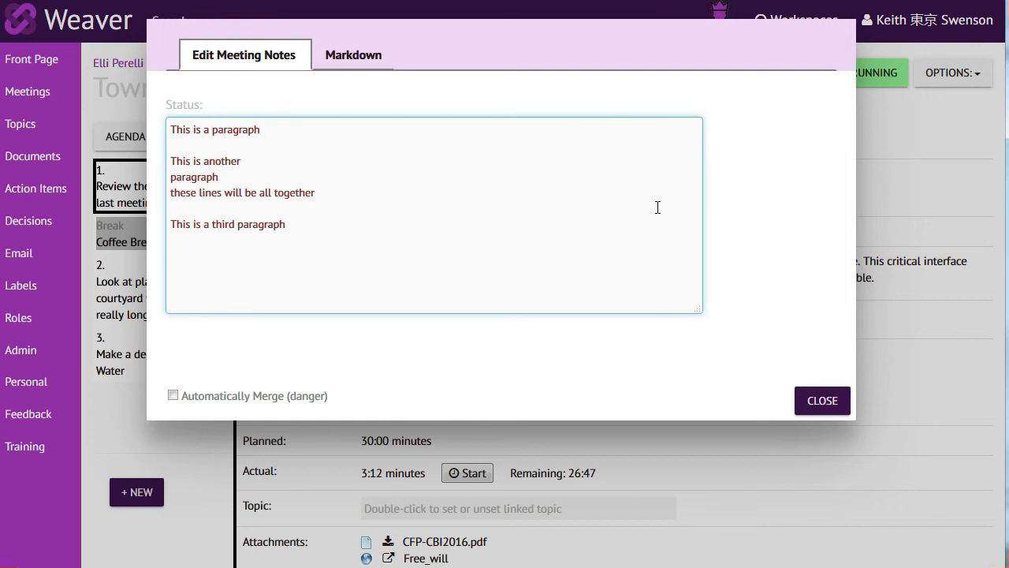
key("Return")
key("Return")
type("* This is the first bullet")
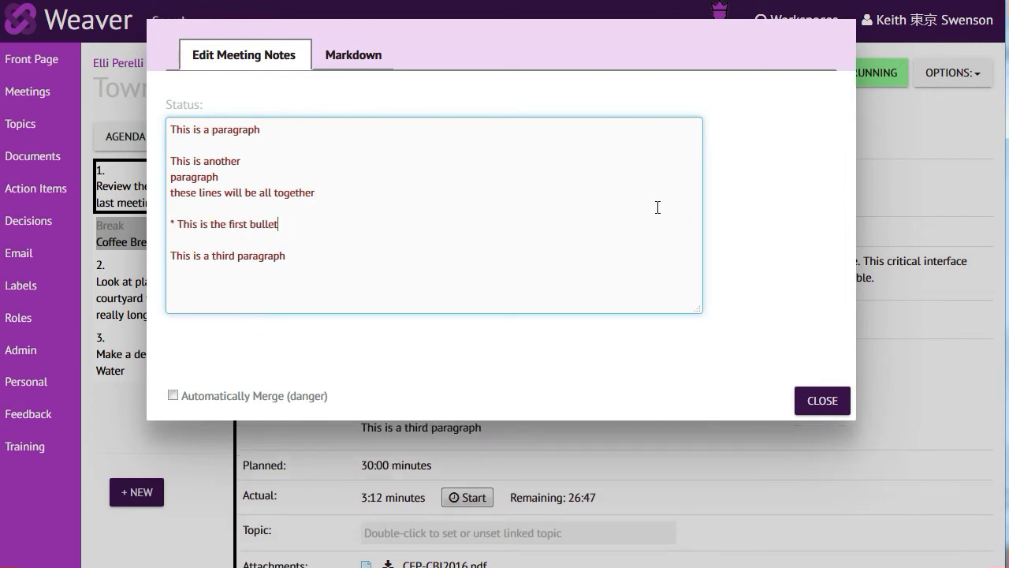
key("Return")
type("* and this is the second")
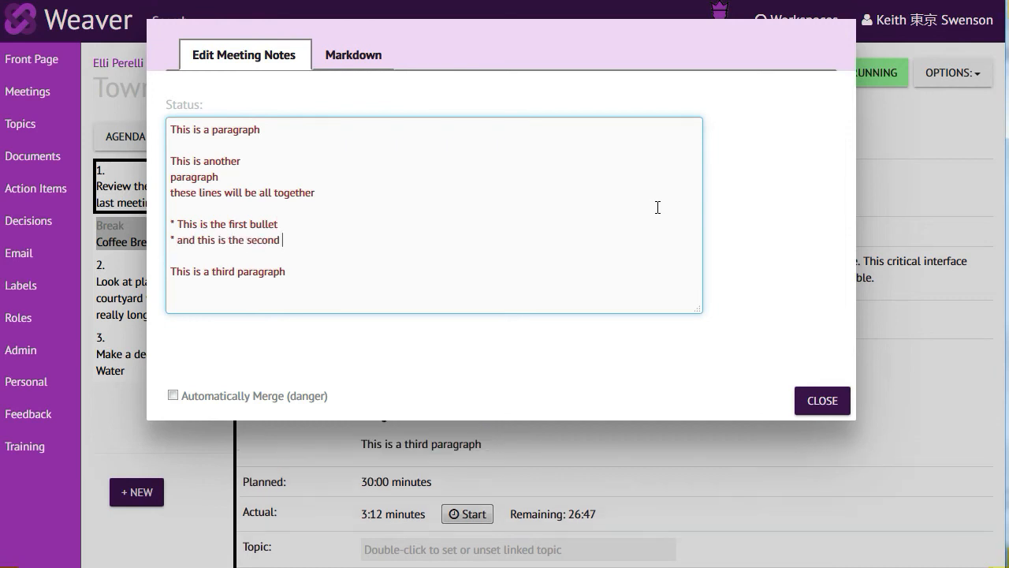
left_click(837, 401)
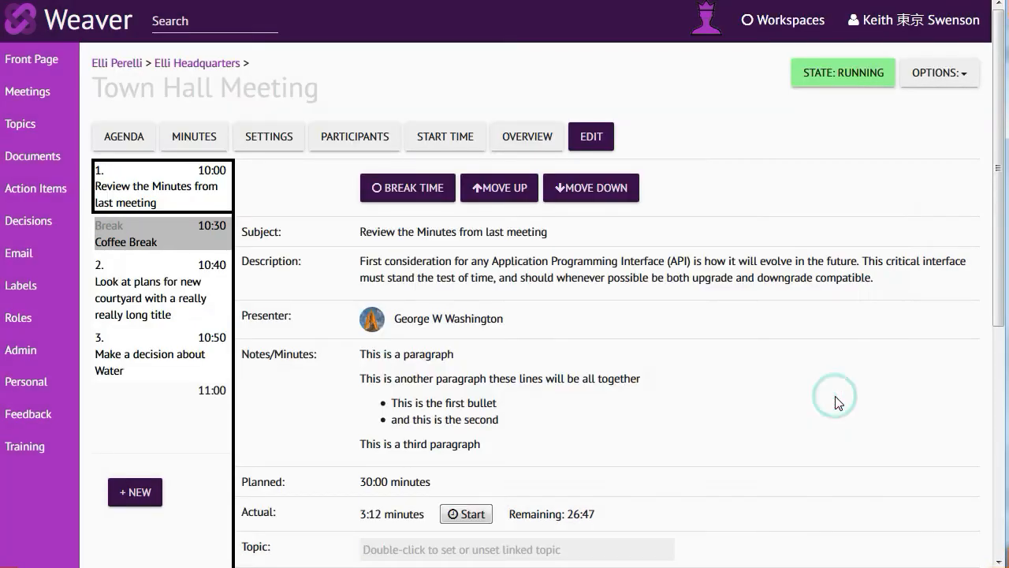
Step: Add a second-level bullet "indented bullet" under the first bullet in the meeting notes
double_click(442, 405)
left_click(326, 222)
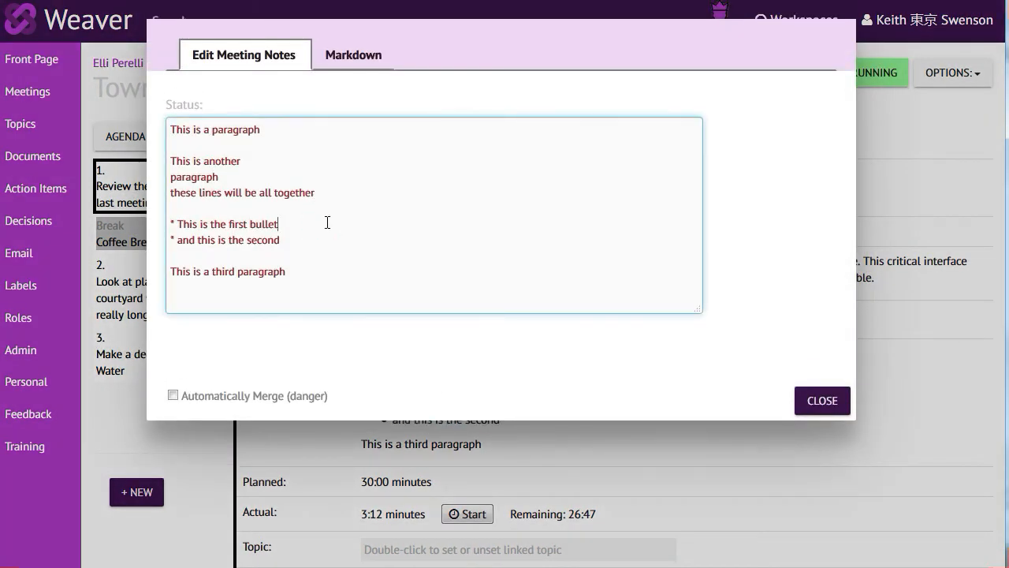
key("Return")
type("** in")
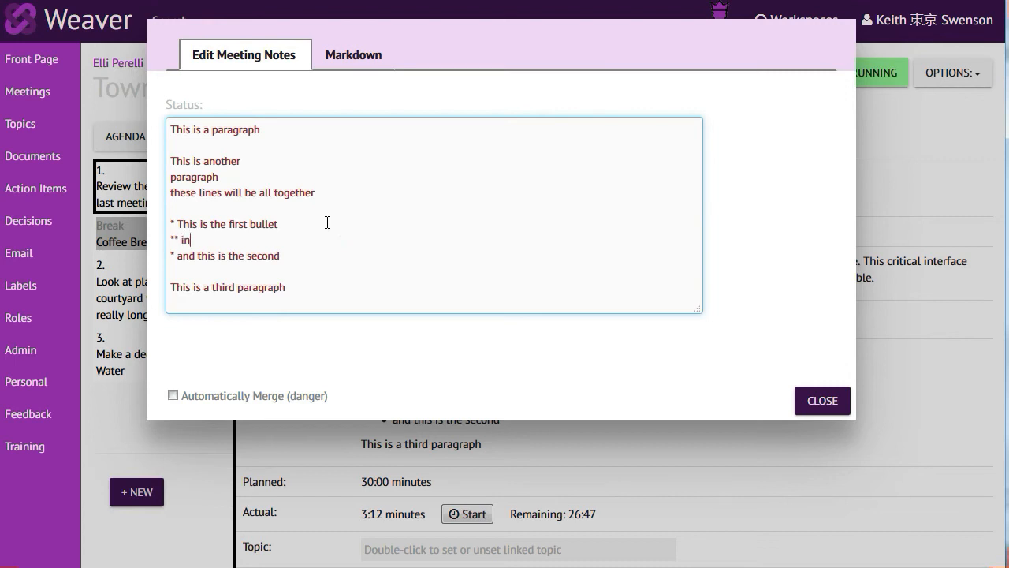
type("dented bullet")
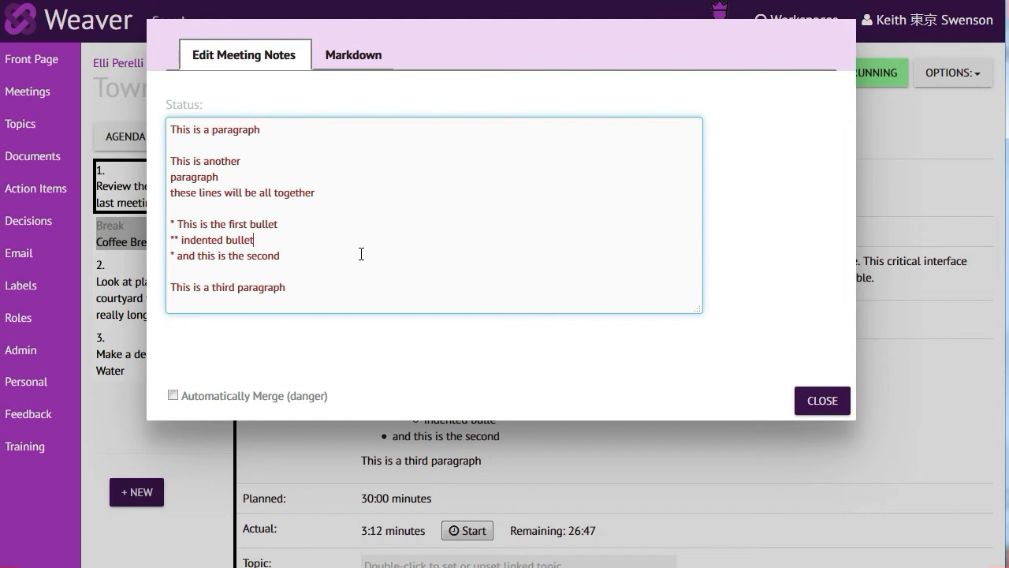
left_click(812, 399)
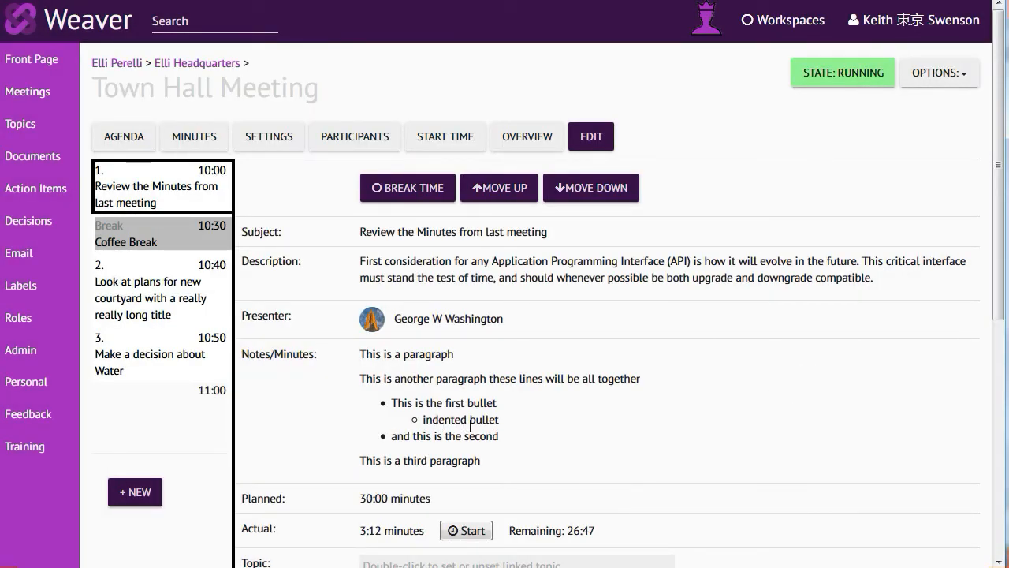
Step: Add the single-exclamation heading "!Heading1" between the first and second paragraphs of the meeting notes
left_click(453, 382)
left_click(260, 131)
key("Return")
key("Return")
type("!Headign")
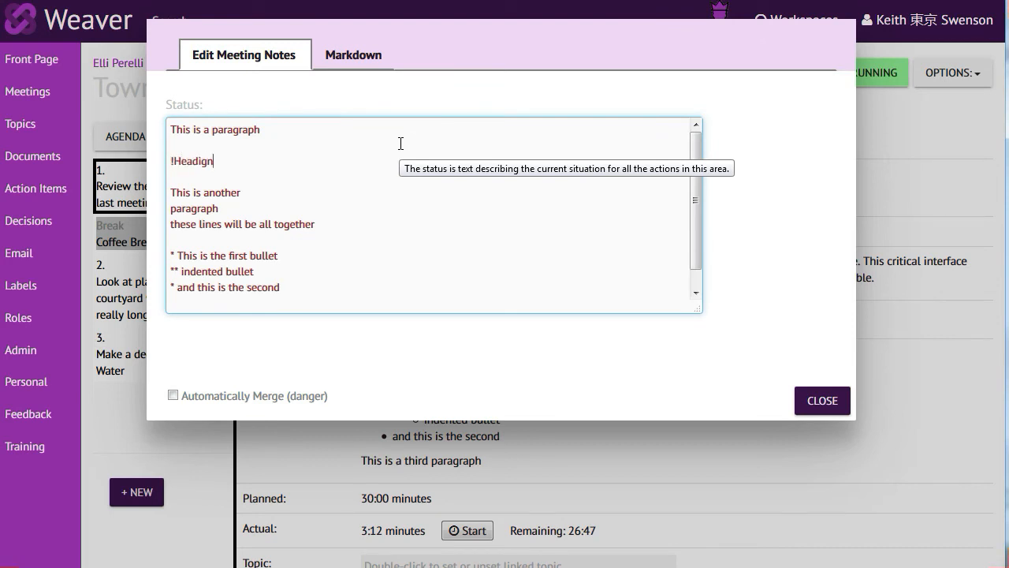
key("BackSpace")
key("BackSpace")
key("BackSpace")
type("ng")
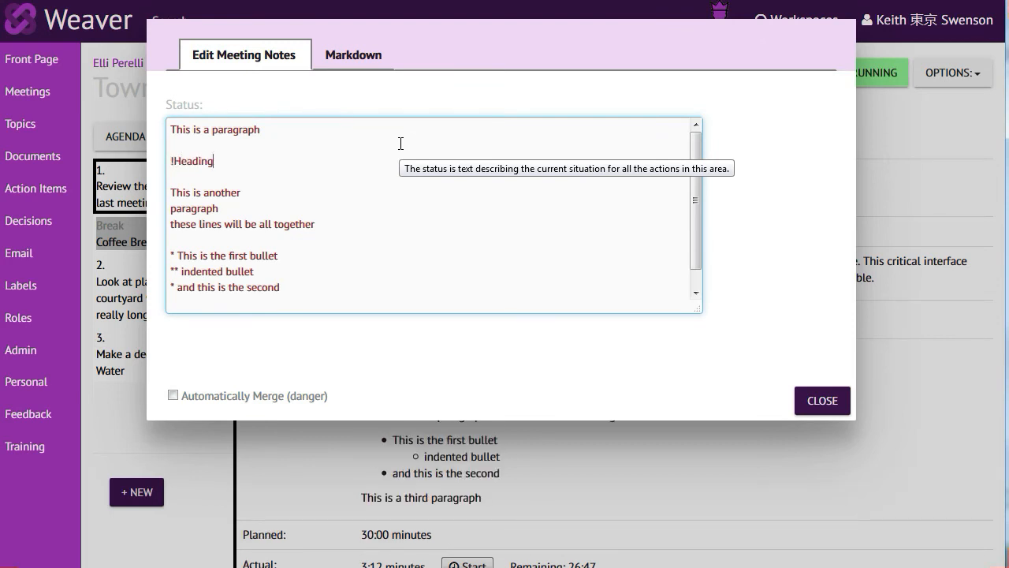
type("1")
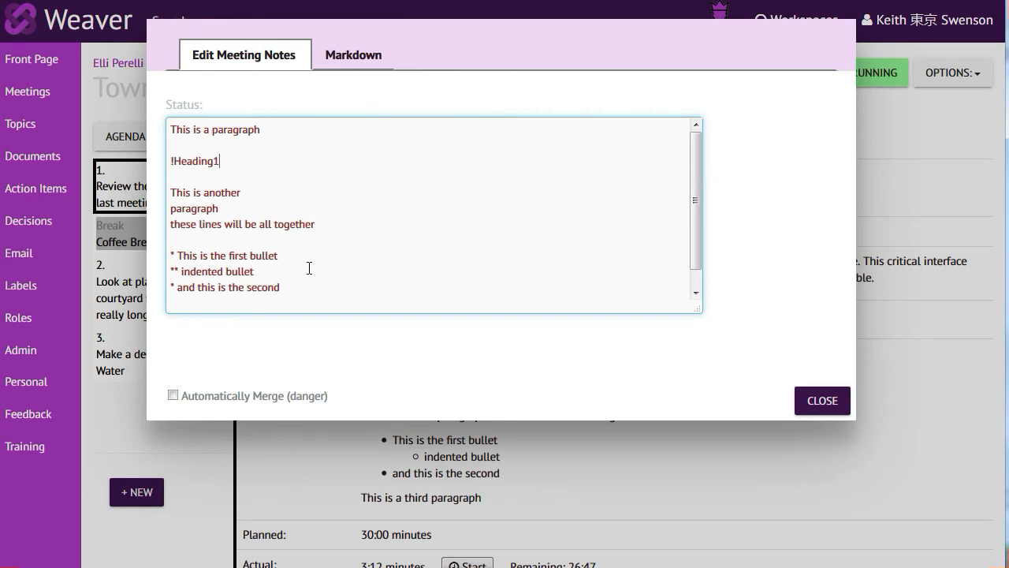
Step: Add the heading "!heading 2" between the bullet list and the third paragraph, and close the notes editor
scroll(307, 267, "down", 1)
left_click(306, 284)
key("Return")
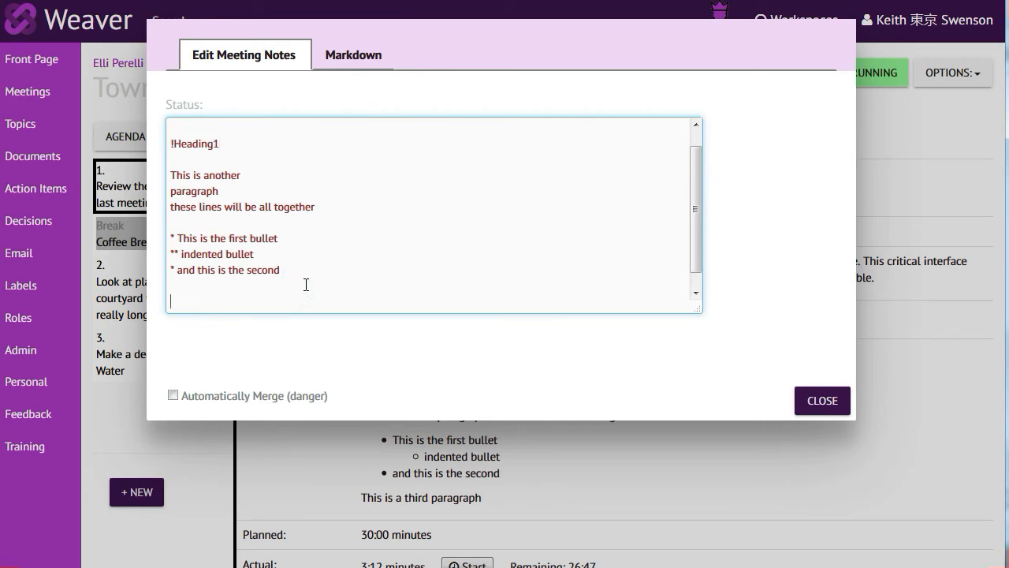
type("!heading 2")
left_click(820, 400)
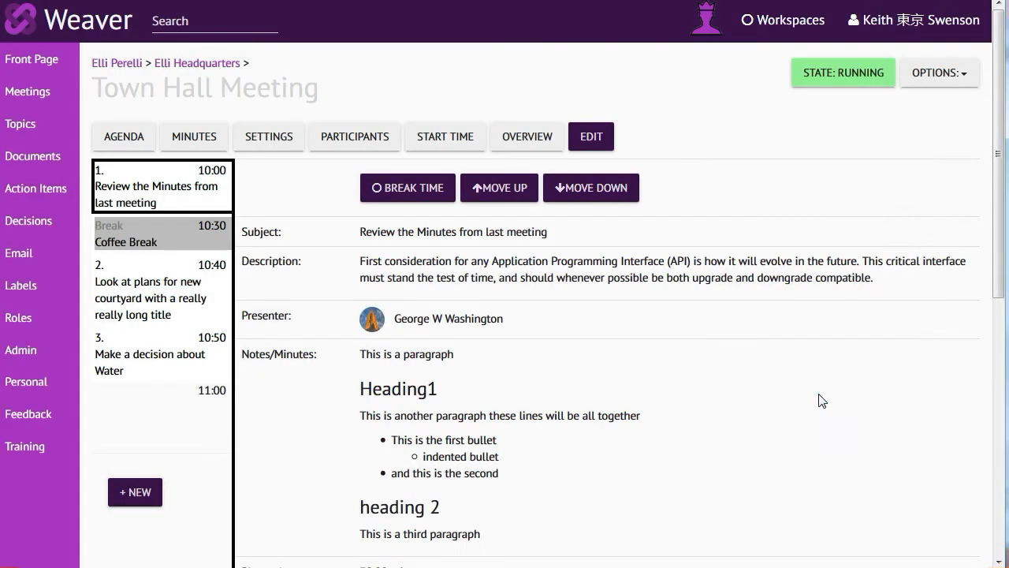
Step: Extend the notes' second paragraph with "with ''italics'' and __bold__ text", checking the Markdown reference for the syntax
scroll(453, 439, "down", 1)
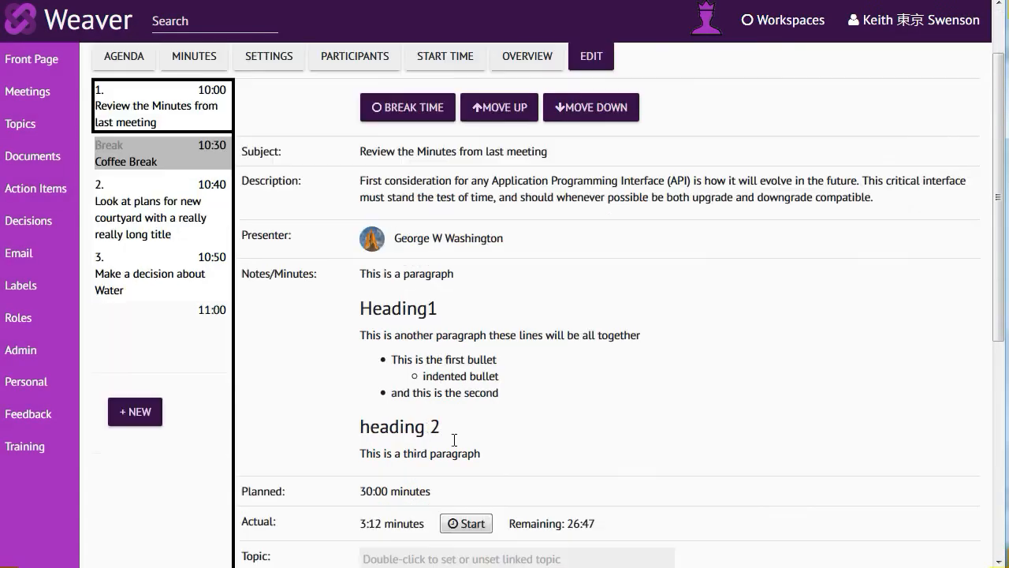
double_click(415, 335)
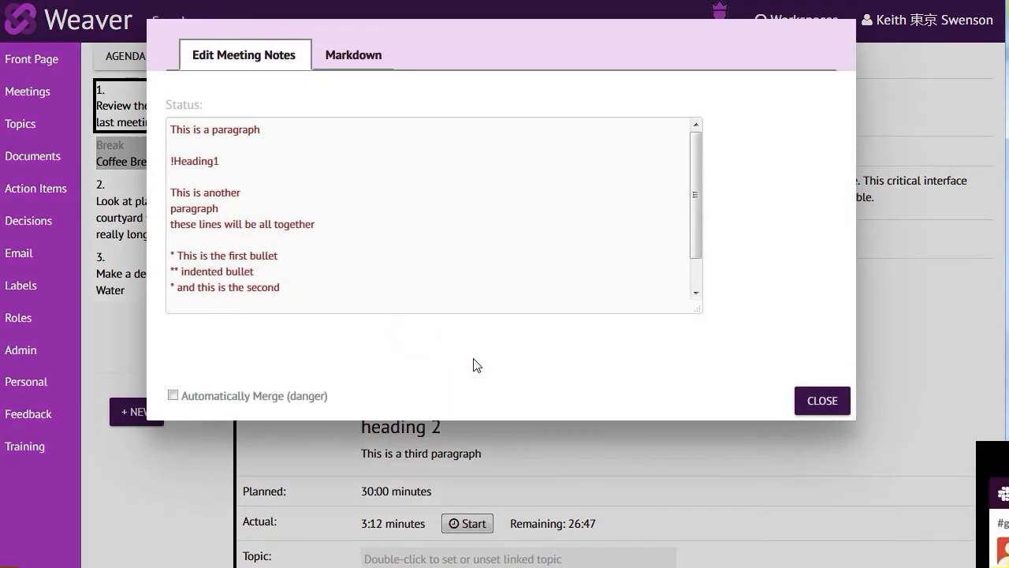
left_click(337, 54)
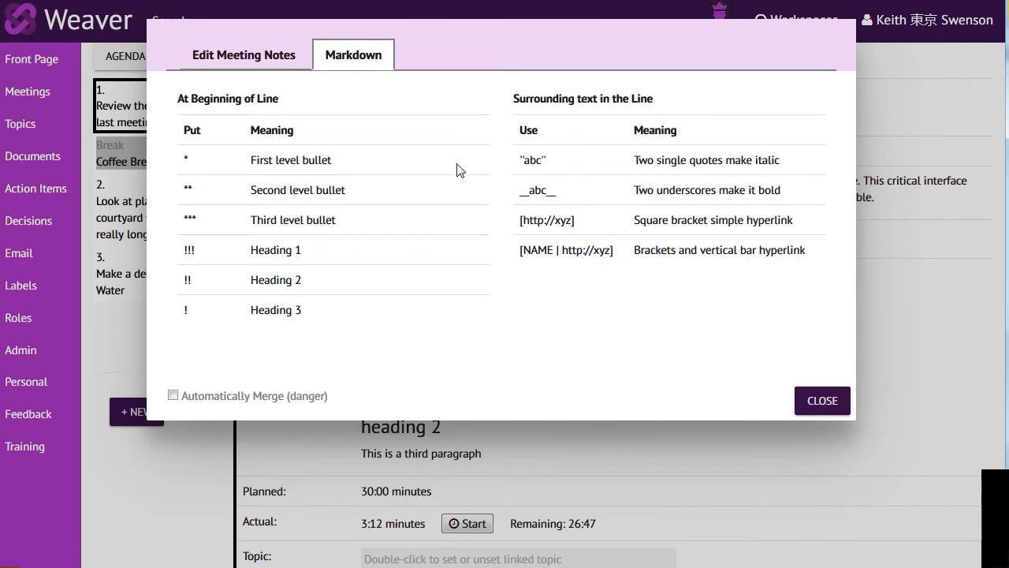
left_click(244, 60)
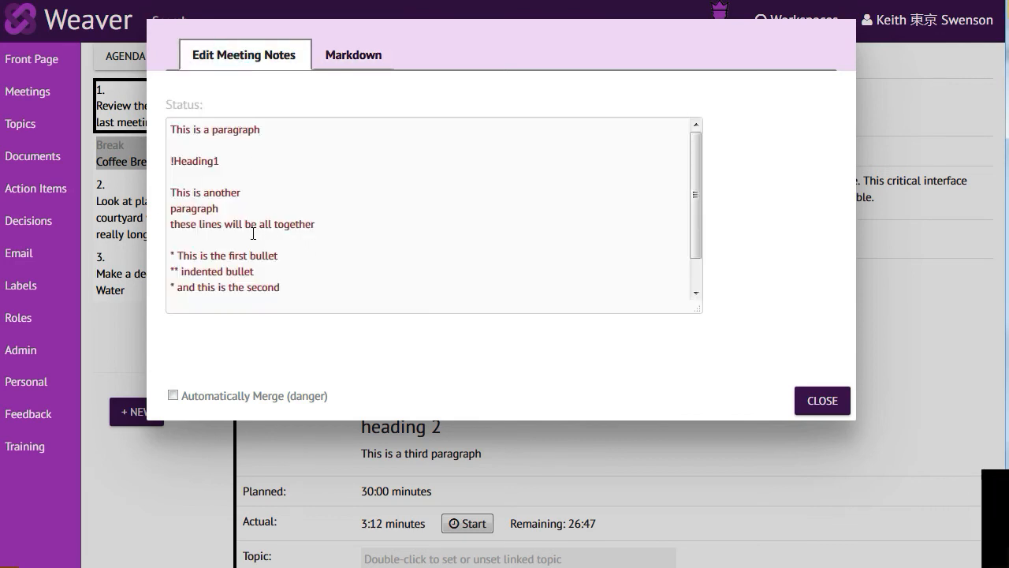
left_click(341, 224)
type("with ''italices")
key("BackSpace")
type("'' and __bold__ text")
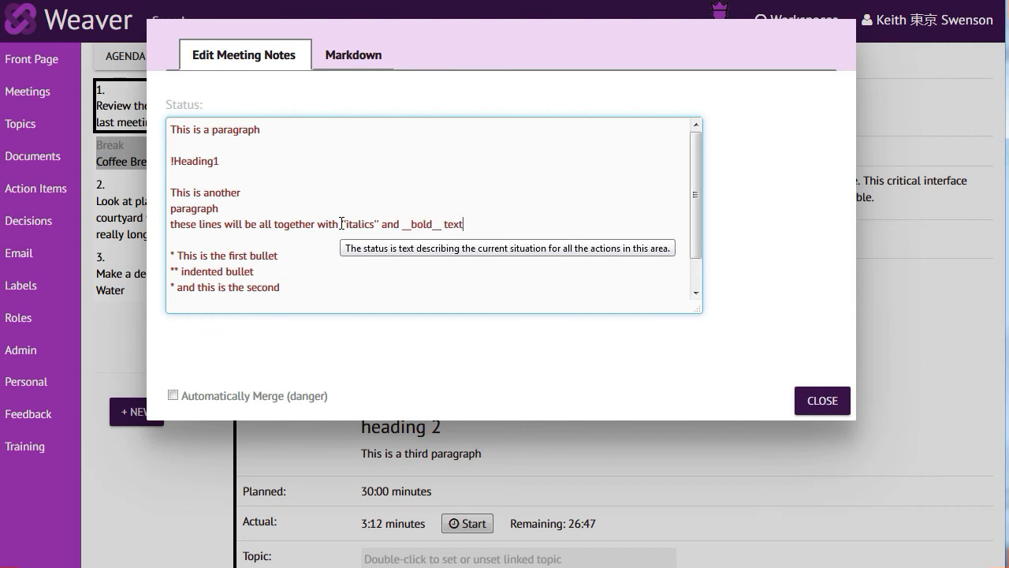
left_click(822, 400)
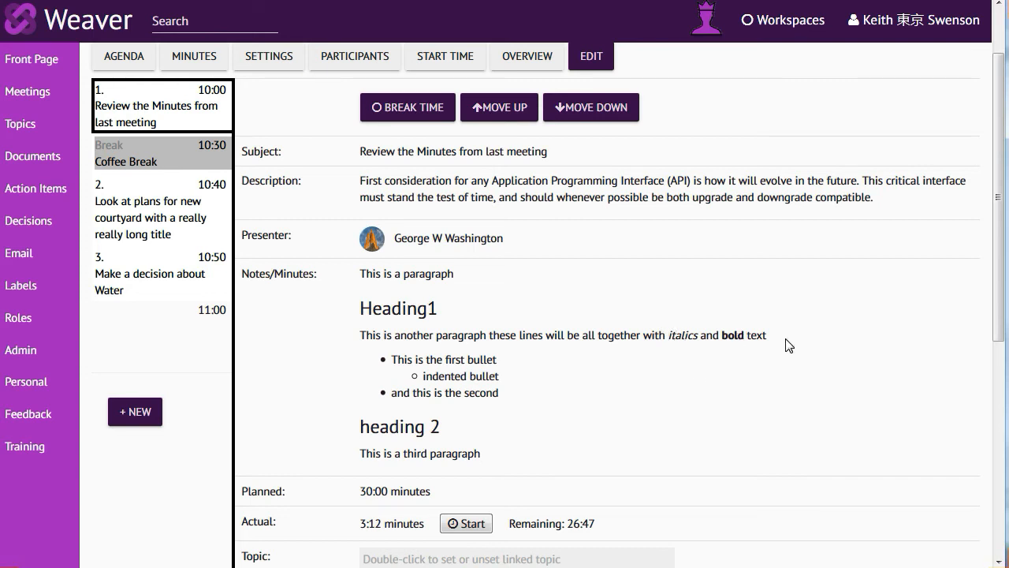
double_click(470, 337)
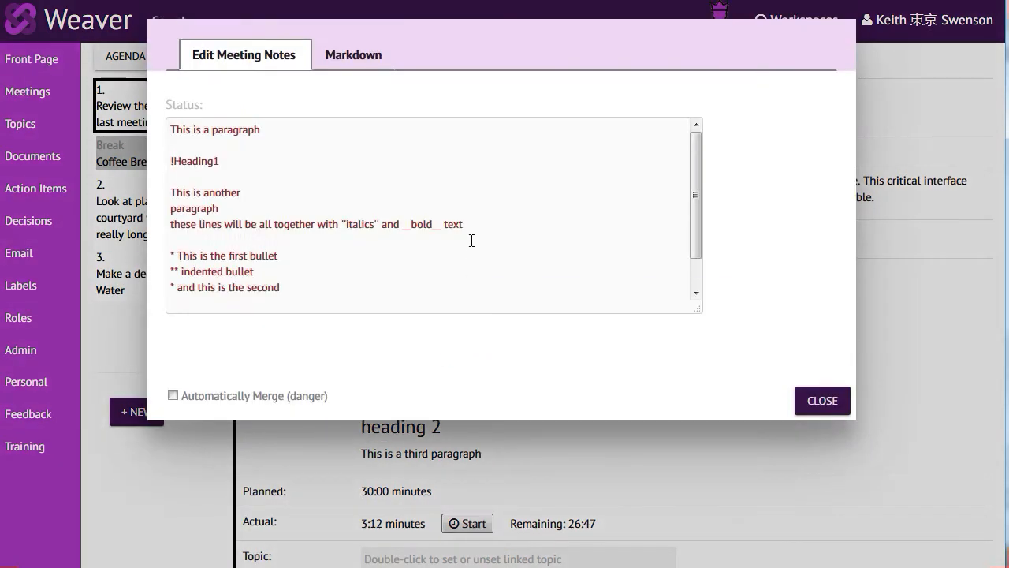
scroll(438, 254, "down", 1)
scroll(440, 253, "up", 1)
left_click(471, 226)
key("Return")
key("Return")
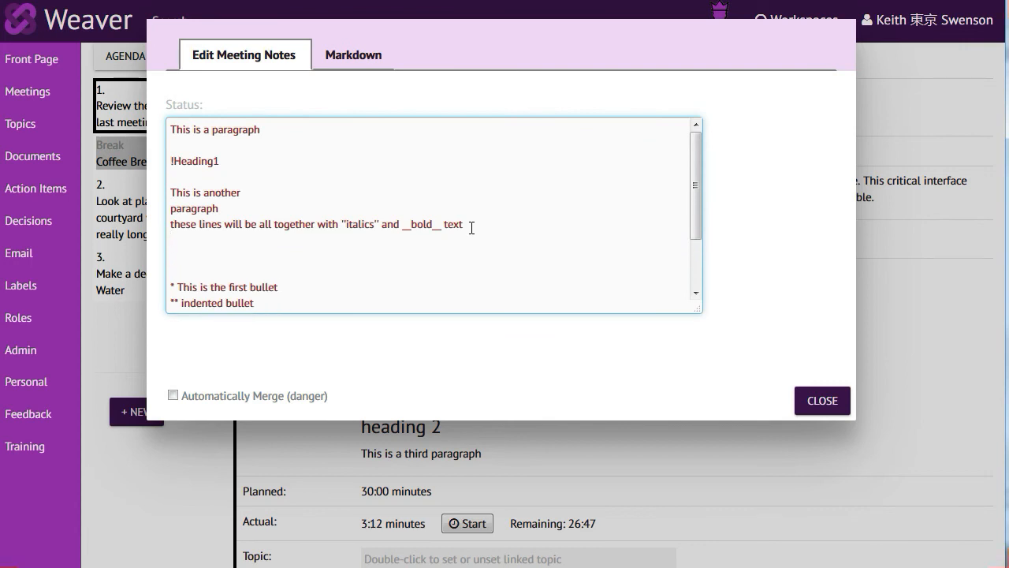
type("Please see this [ http")
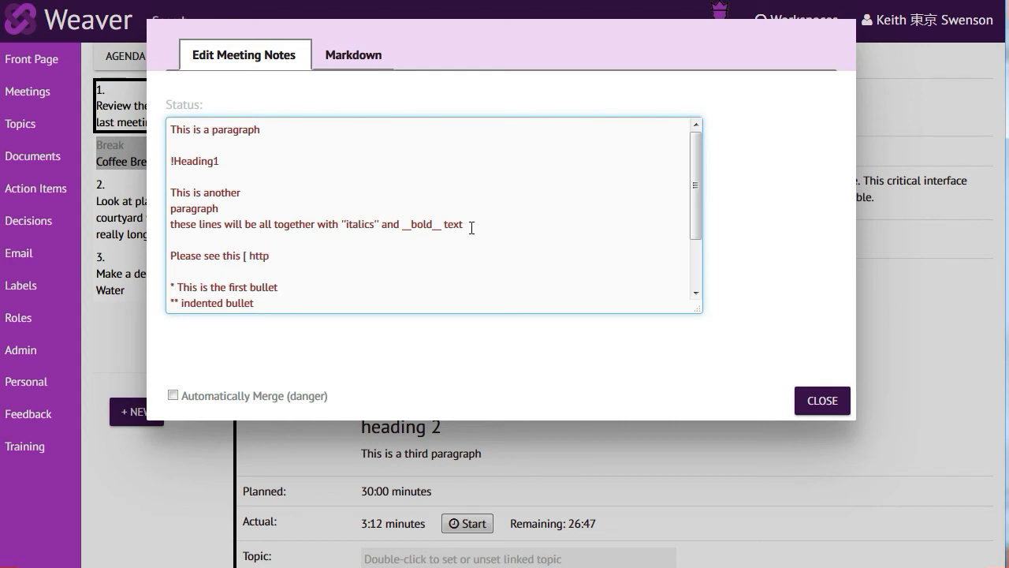
type("://google.com ")
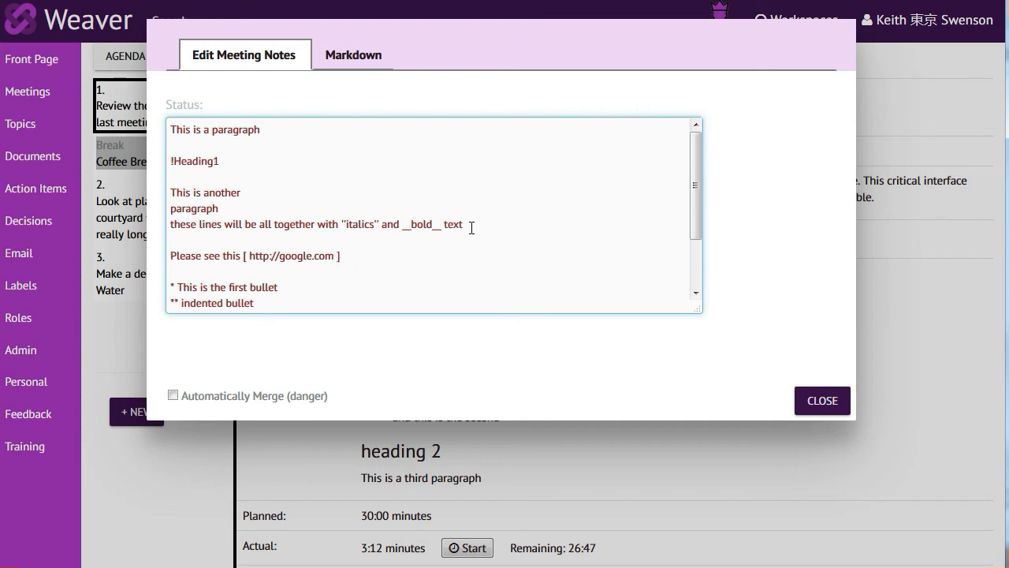
type("]")
left_click(830, 394)
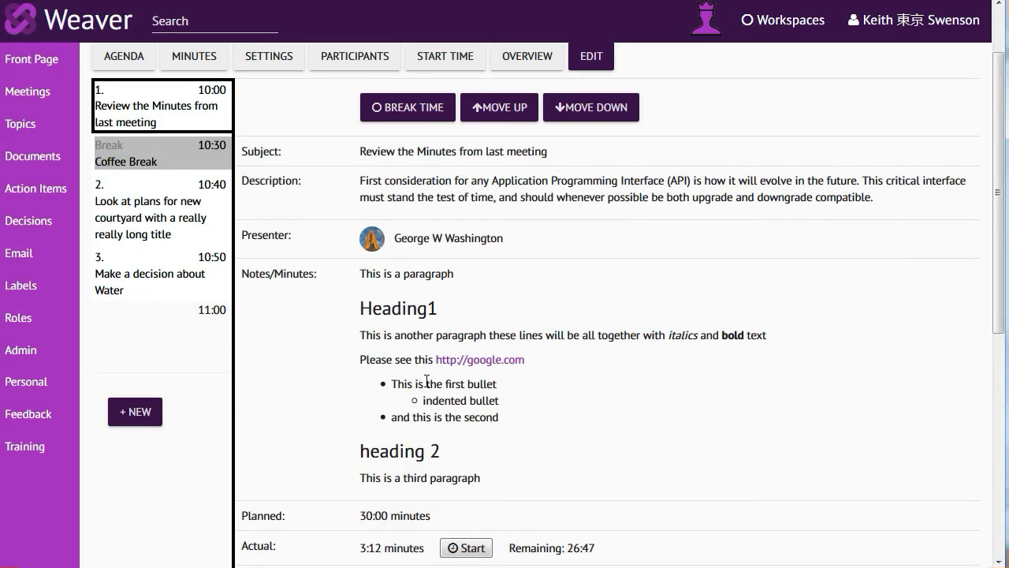
left_click(486, 365)
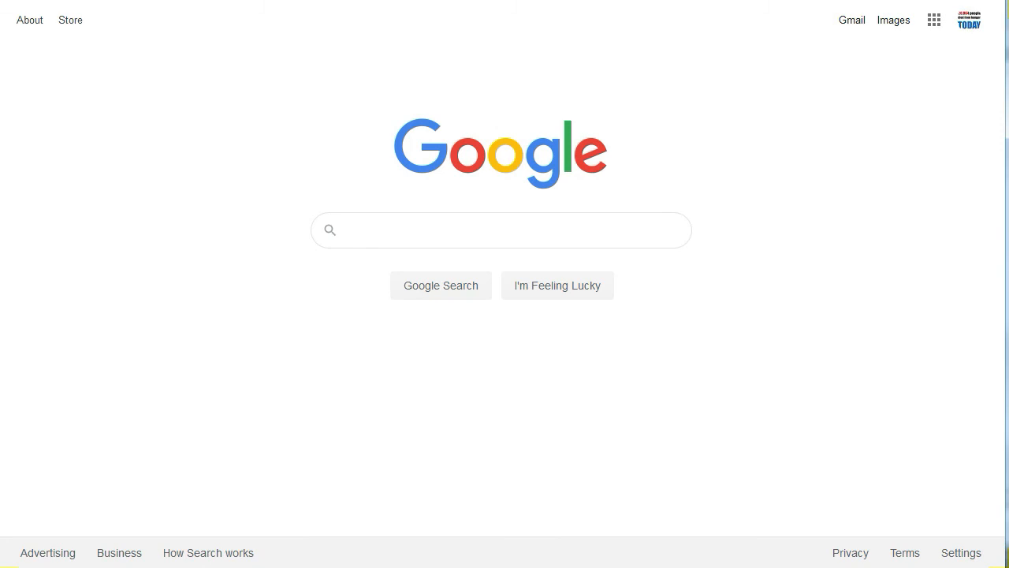
left_click(688, 1)
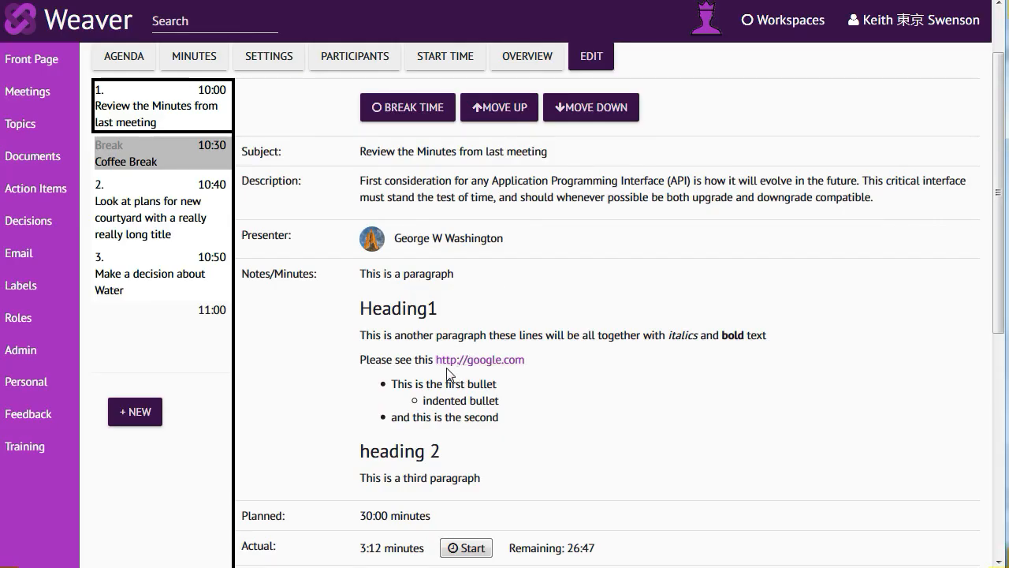
Step: Give the google.com link in the notes the display name "Google Search" using a vertical bar, and open the named link
double_click(389, 360)
left_click(246, 256)
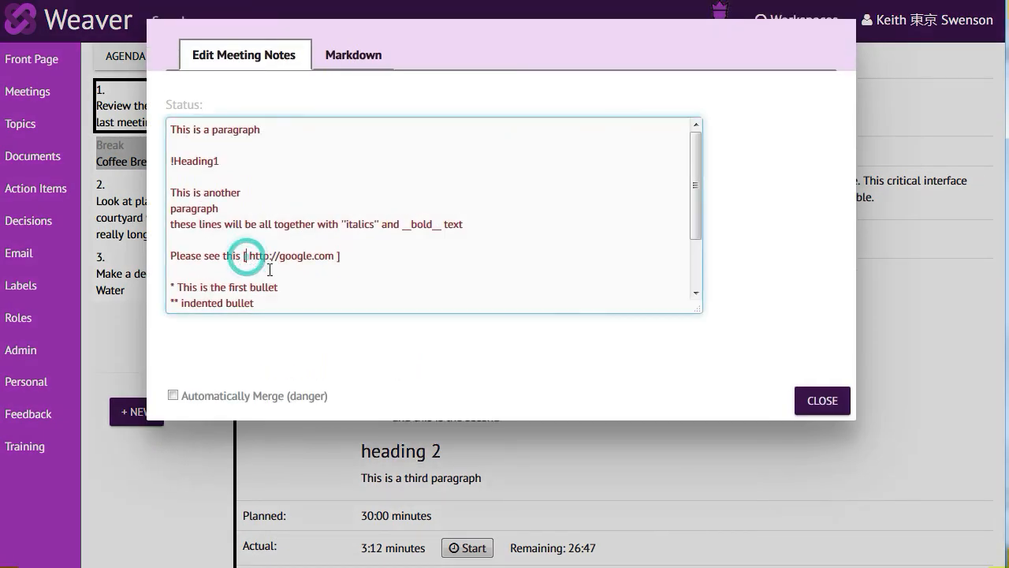
type("Google Search ")
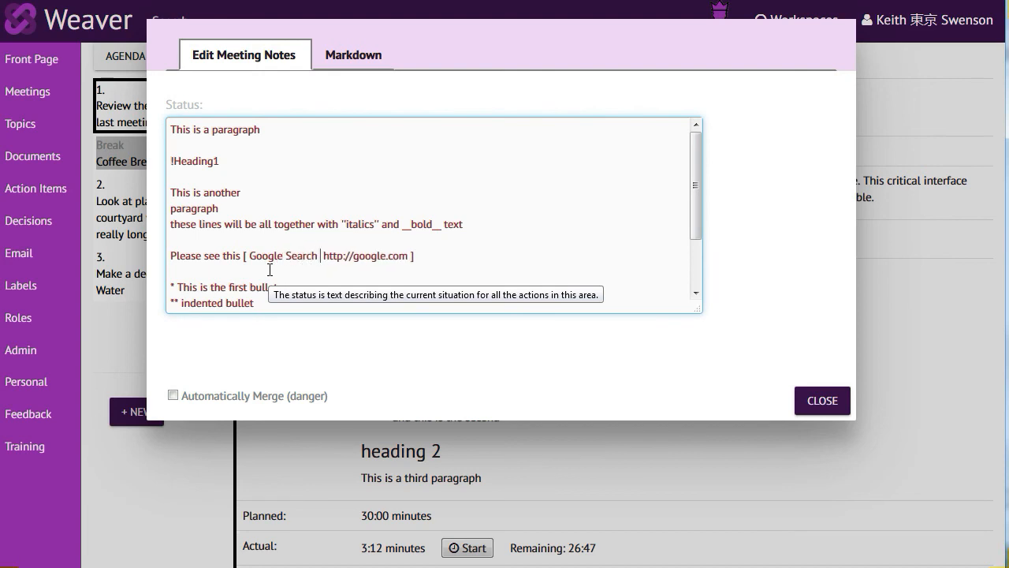
type("|")
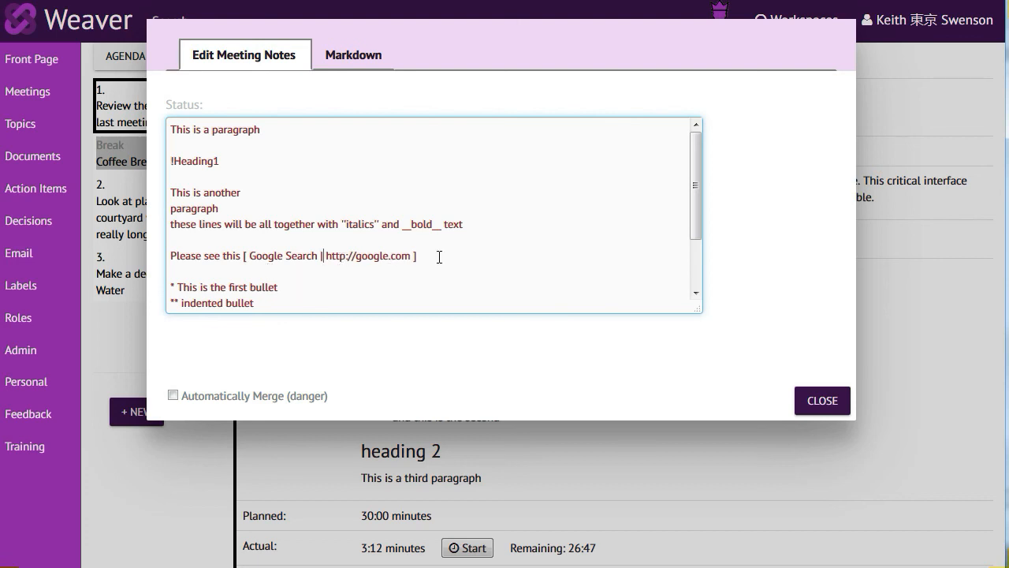
left_click(824, 400)
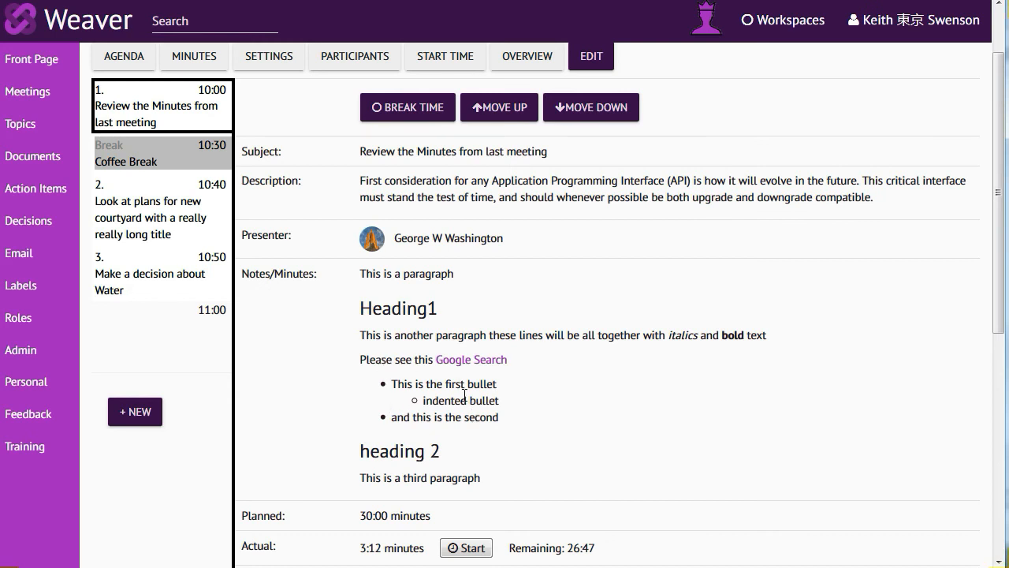
left_click(468, 363)
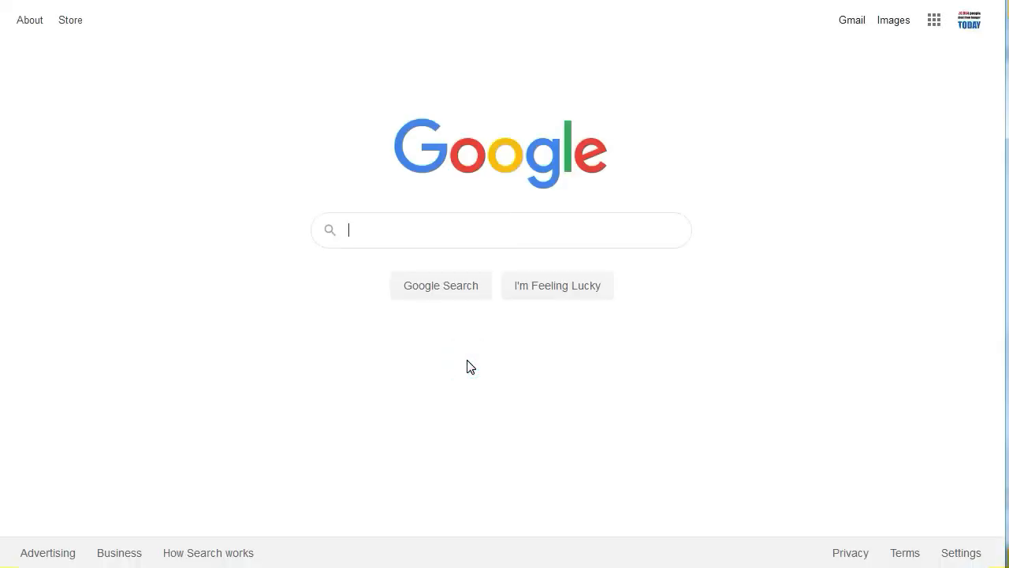